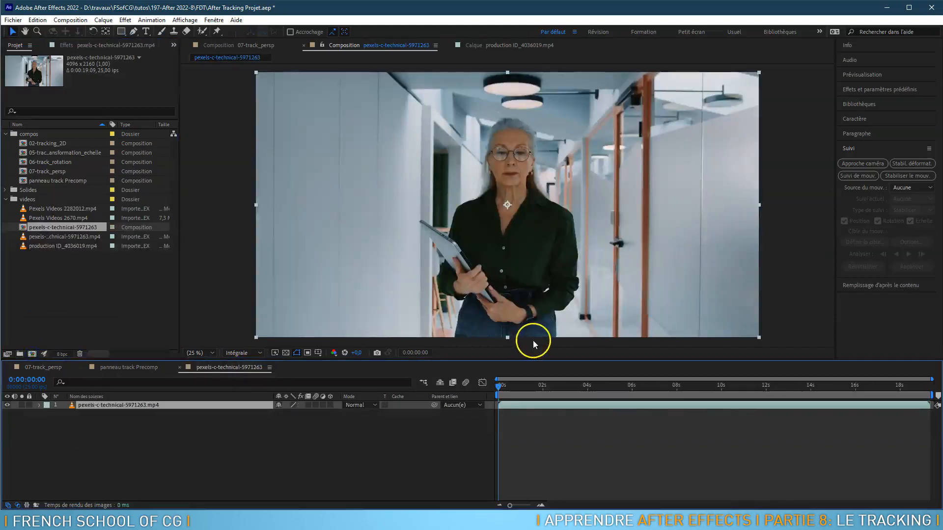
Start a motion track on the pexels-c-technical-5971263.mp4 layer and review the available track types, leaving it on Transformer.
left_click(859, 177)
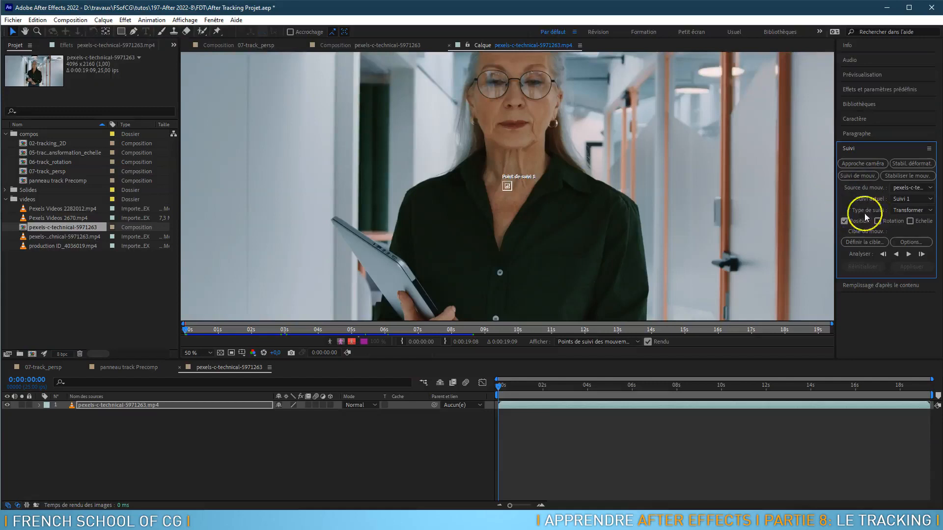
left_click(897, 211)
left_click(880, 231)
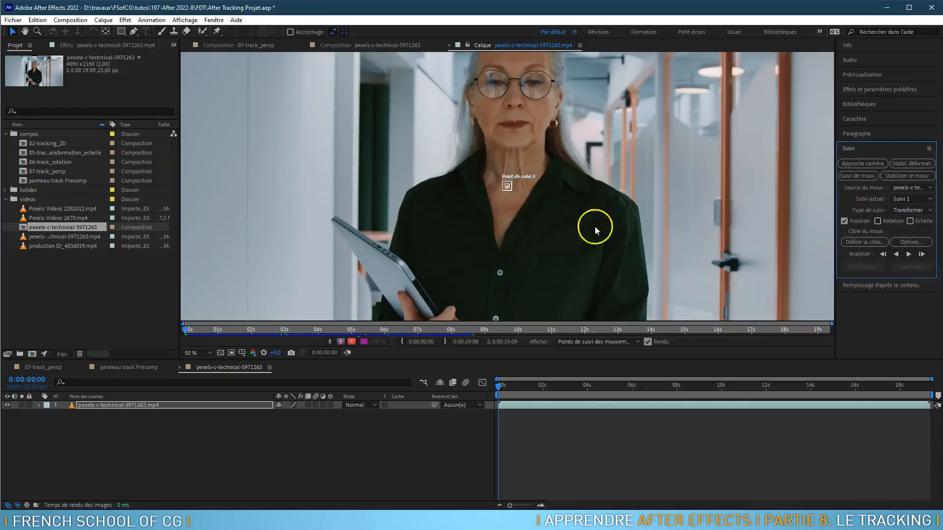
left_click(897, 211)
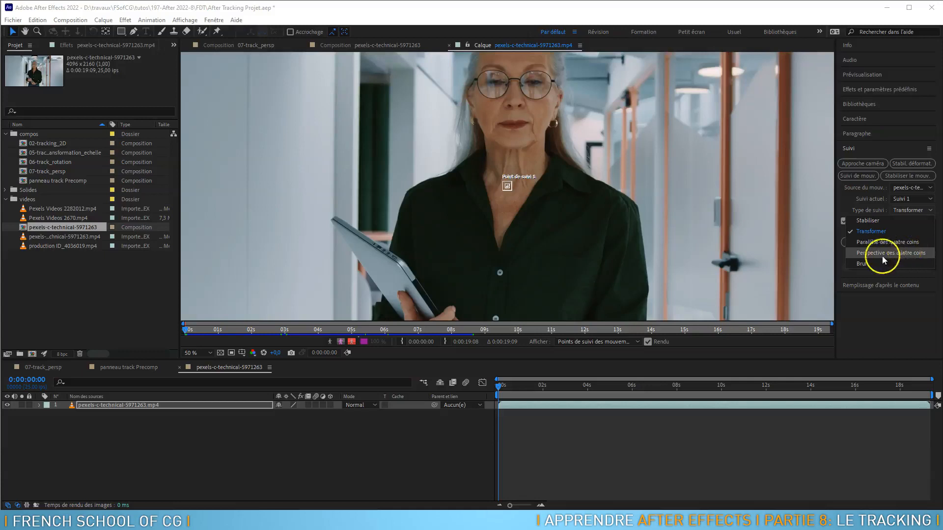
left_click(871, 231)
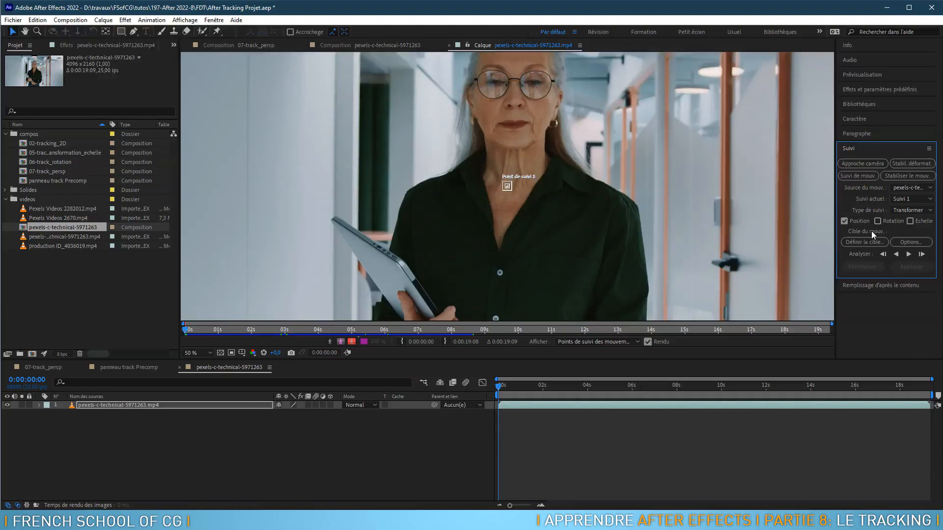
left_click(915, 209)
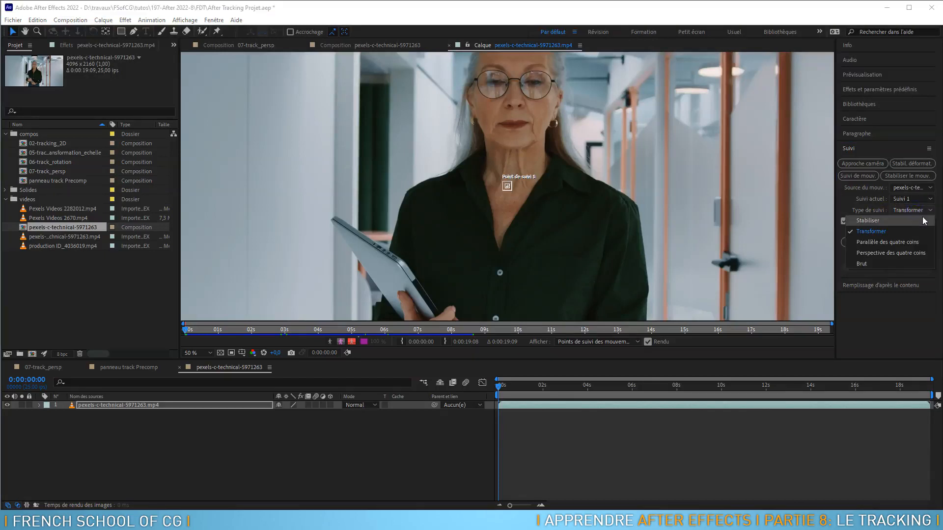
left_click(844, 203)
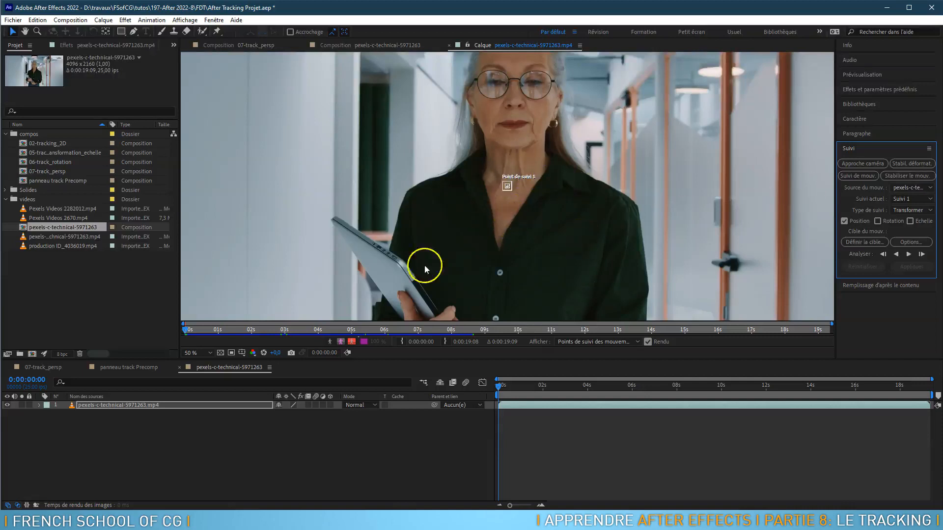
Delete the tracker Suivi 1 from the footage layer's motion trackers.
left_click(40, 406)
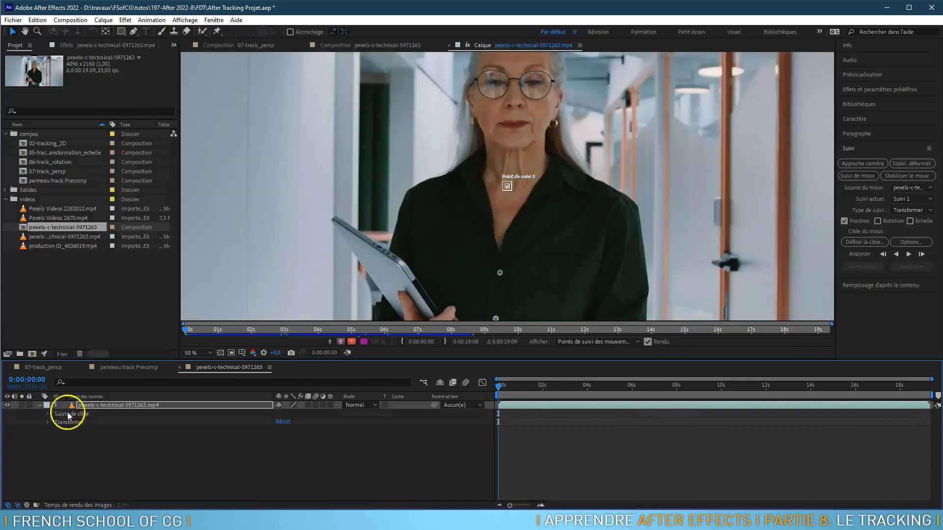
left_click(68, 416)
left_click(49, 414)
left_click(71, 423)
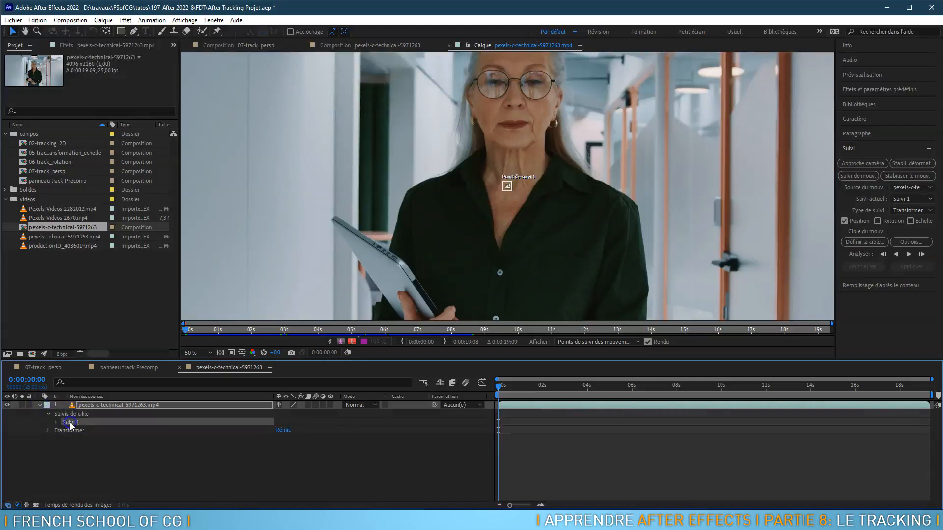
key("Delete")
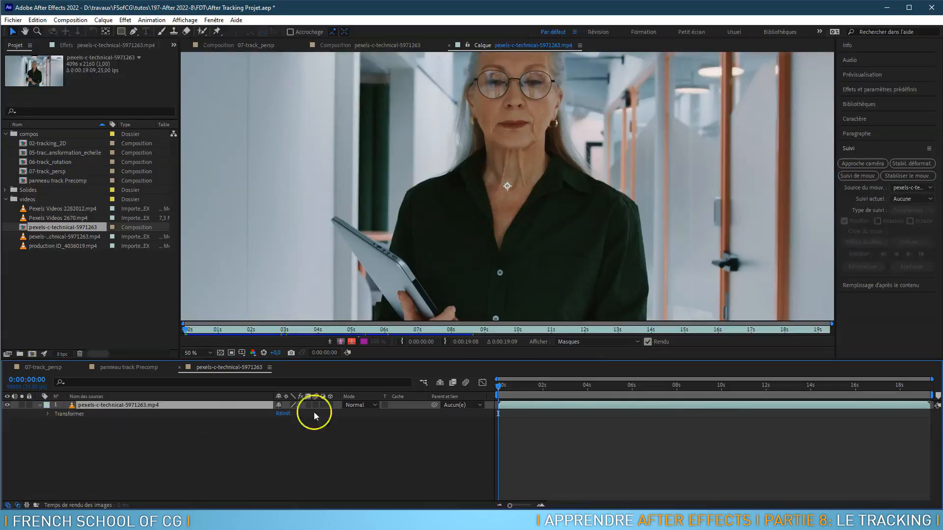
Create a motion stabilization on the footage layer that tracks position, rotation and scale.
left_click(907, 177)
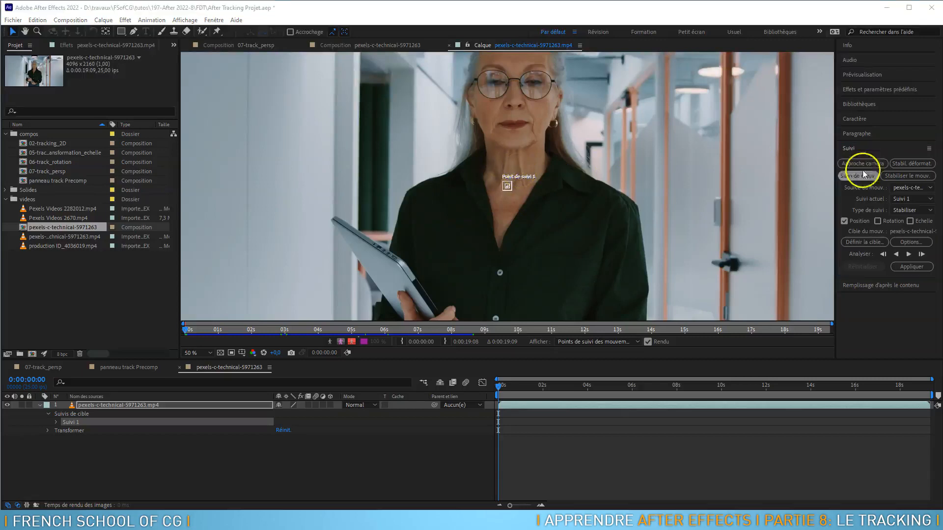
left_click(151, 20)
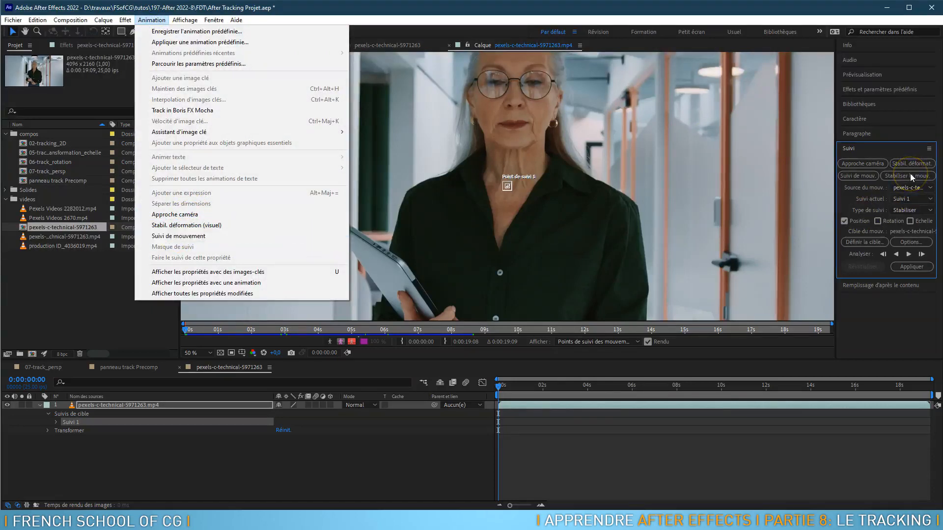
left_click(520, 220)
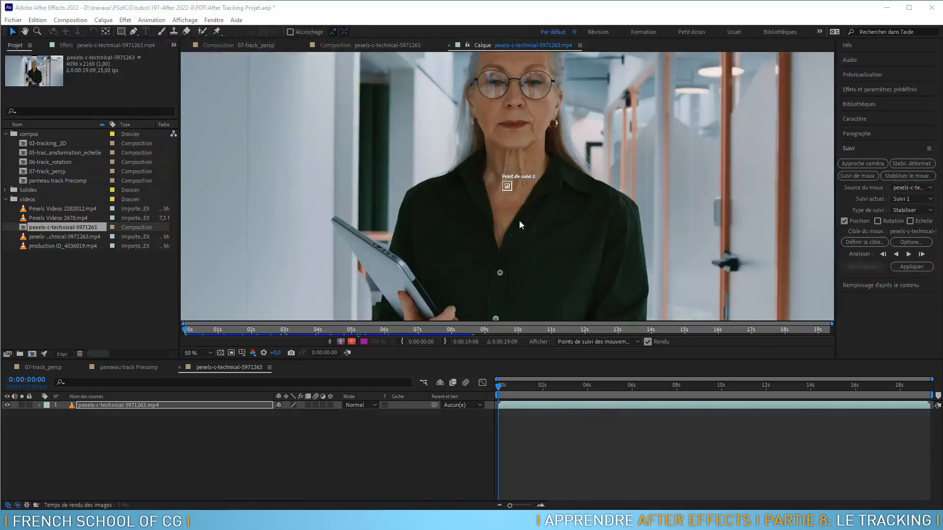
key("h")
left_click_drag(560, 135, 566, 210)
left_click(878, 221)
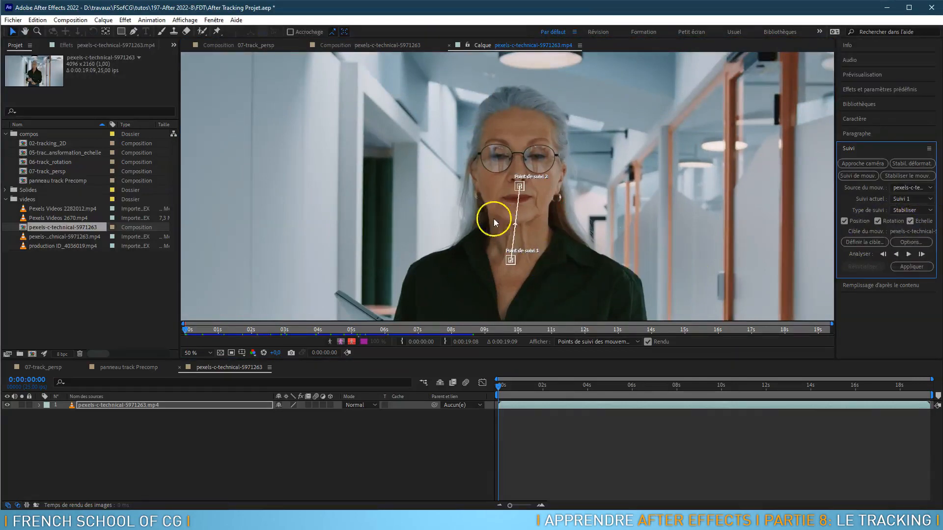
Place track point 2 on the dark hinge of the woman's glasses beside her left eye.
key("period")
scroll(539, 187, "up", 2)
left_click_drag(511, 242, 653, 117)
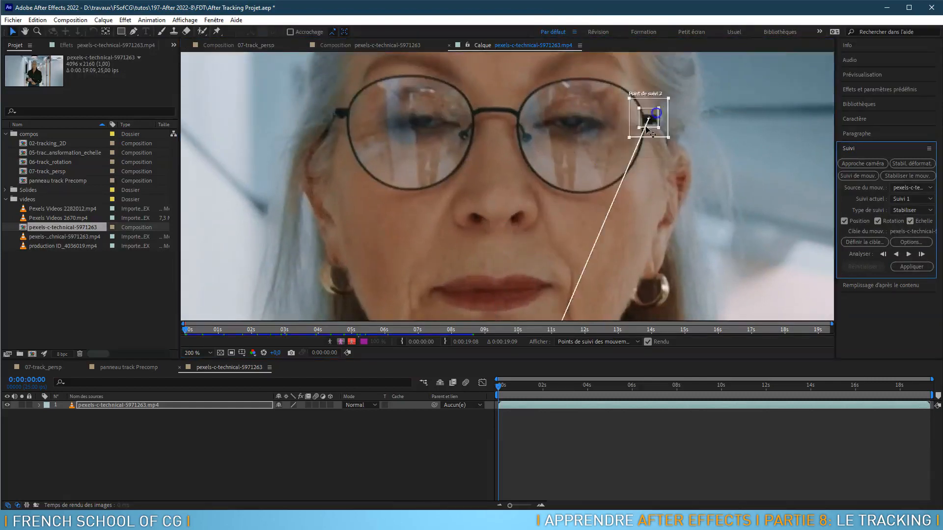
key("comma")
key("comma")
left_click_drag(629, 218, 663, 182)
scroll(535, 245, "up", 2)
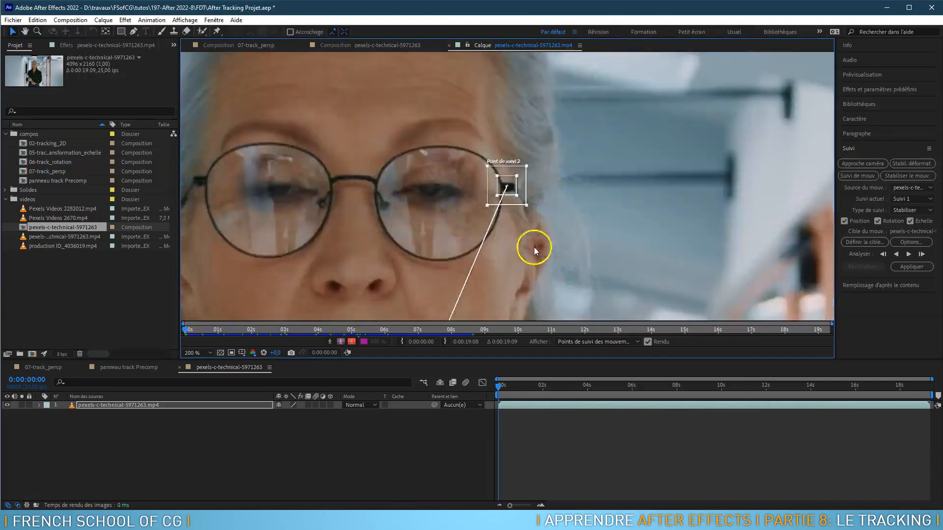
Place track point 1 on the opposite hinge of the glasses and slightly enlarge both points' feature and search regions.
left_click_drag(528, 255, 736, 80)
left_click_drag(663, 221, 713, 63)
left_click_drag(593, 275, 533, 92)
left_click_drag(579, 128, 550, 349)
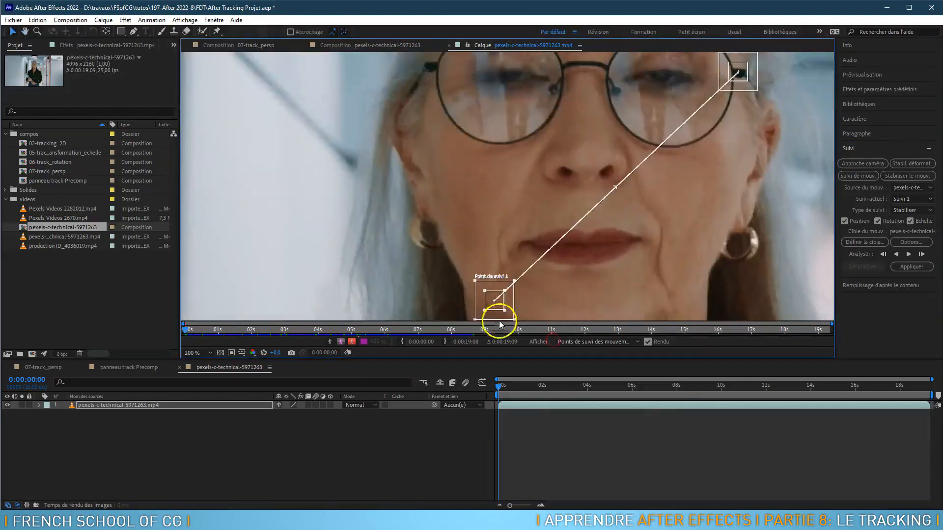
left_click_drag(503, 308, 437, 72)
left_click_drag(486, 100, 449, 198)
left_click_drag(753, 204, 720, 195)
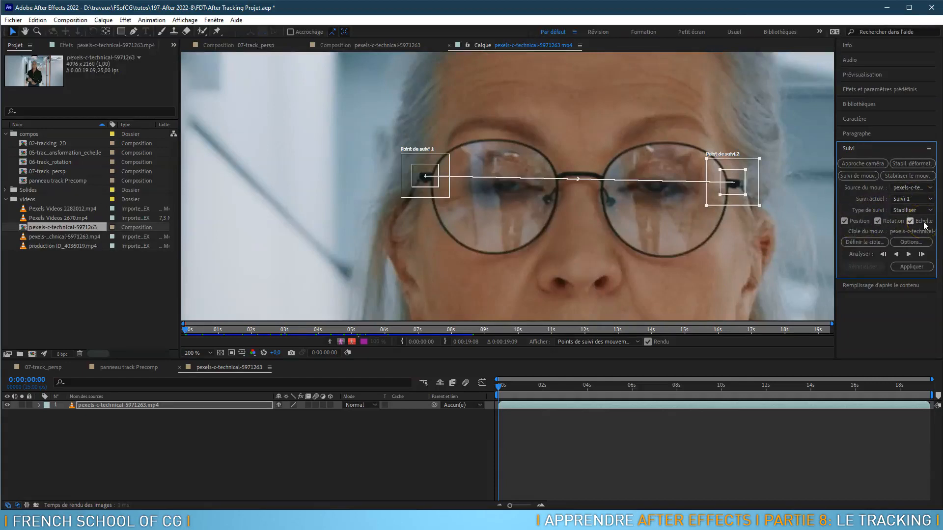
Confirm pexels-c-technical-5971263.mp4 as the motion target and accept the tracker options with the Luminance channel.
left_click(869, 245)
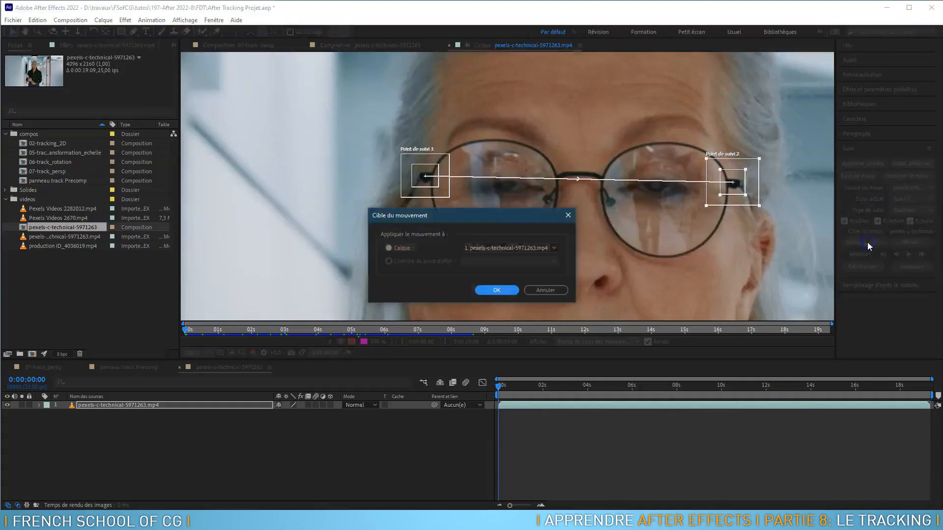
left_click(497, 290)
left_click(909, 242)
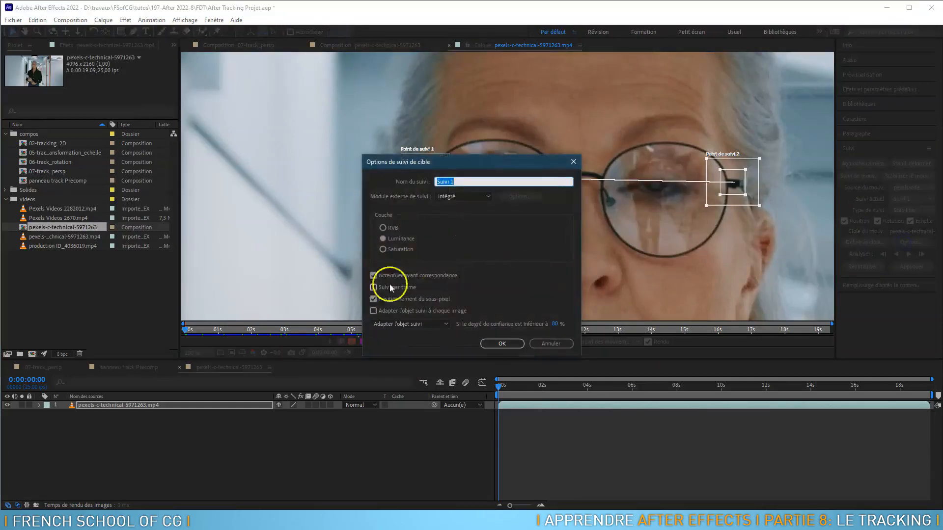
left_click(520, 343)
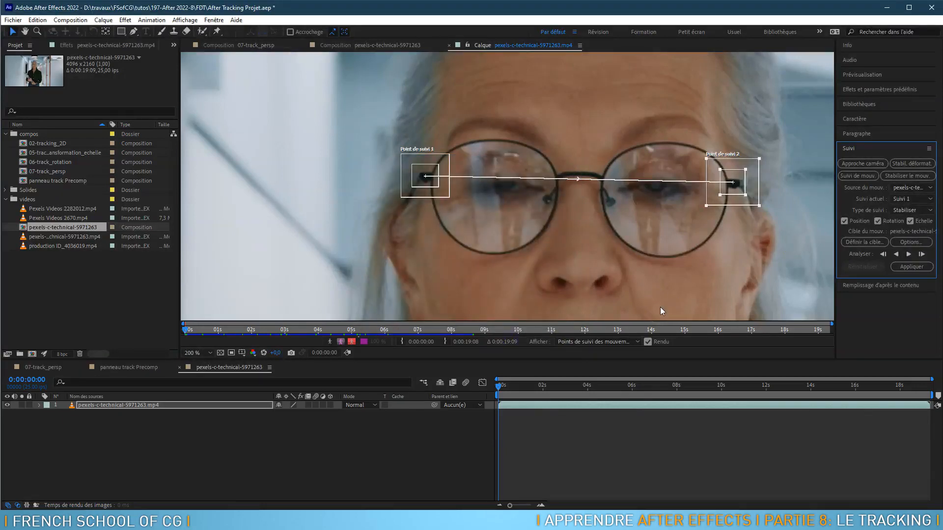
Fit the whole image in the view and analyze both track points forward, stopping at 0:00:09:22.
left_click(199, 353)
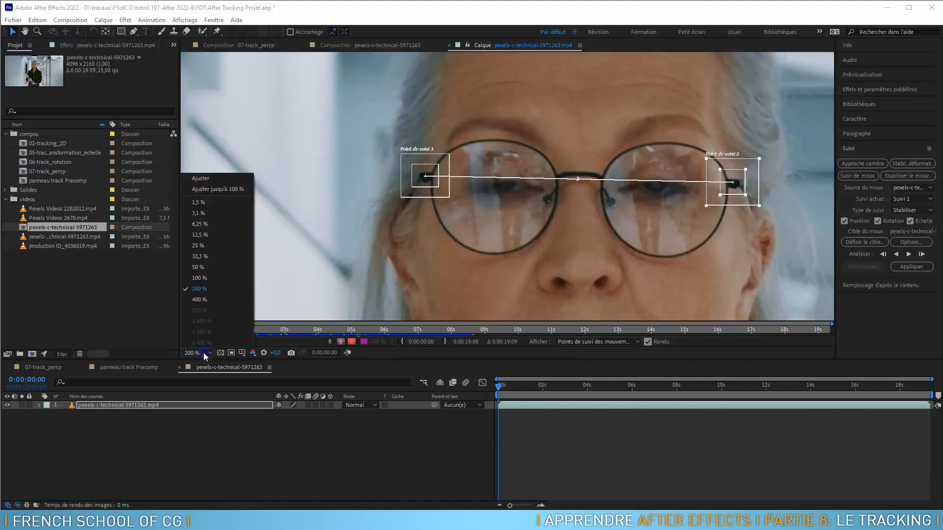
left_click(205, 178)
left_click(910, 253)
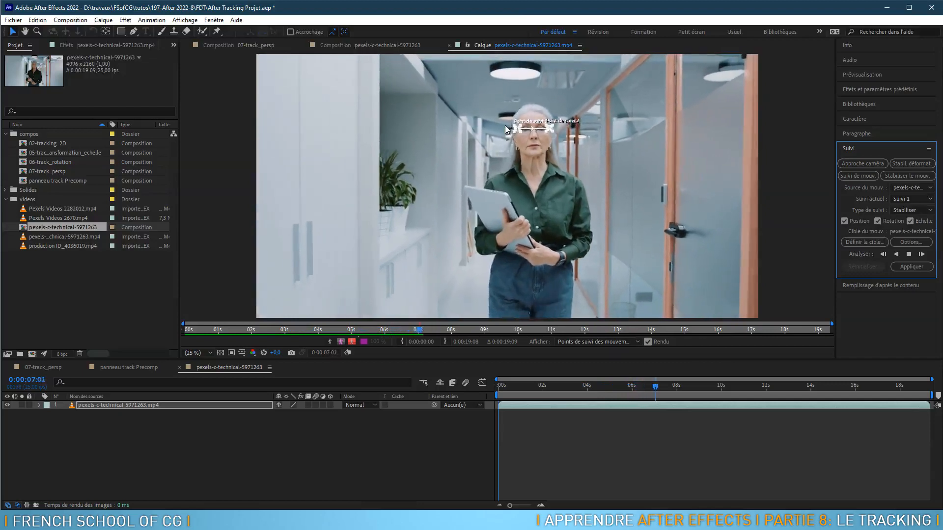
left_click(535, 125)
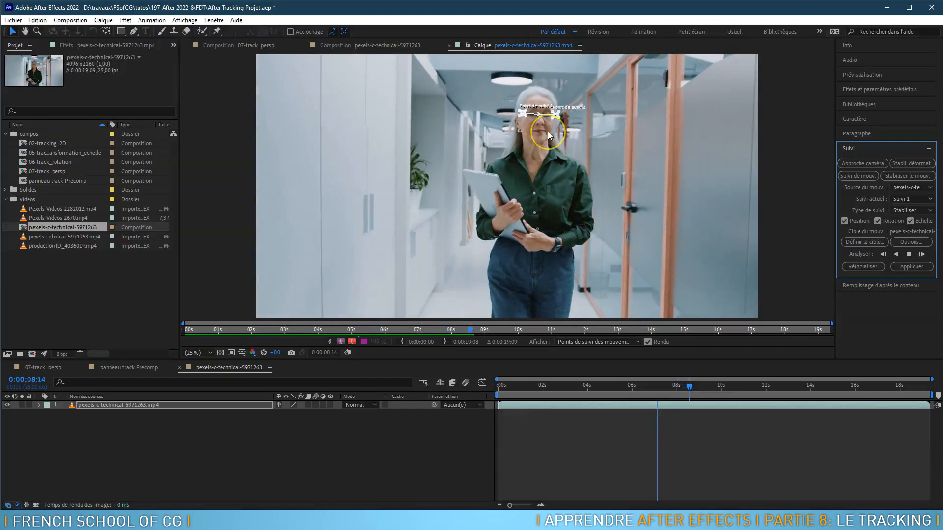
left_click(909, 254)
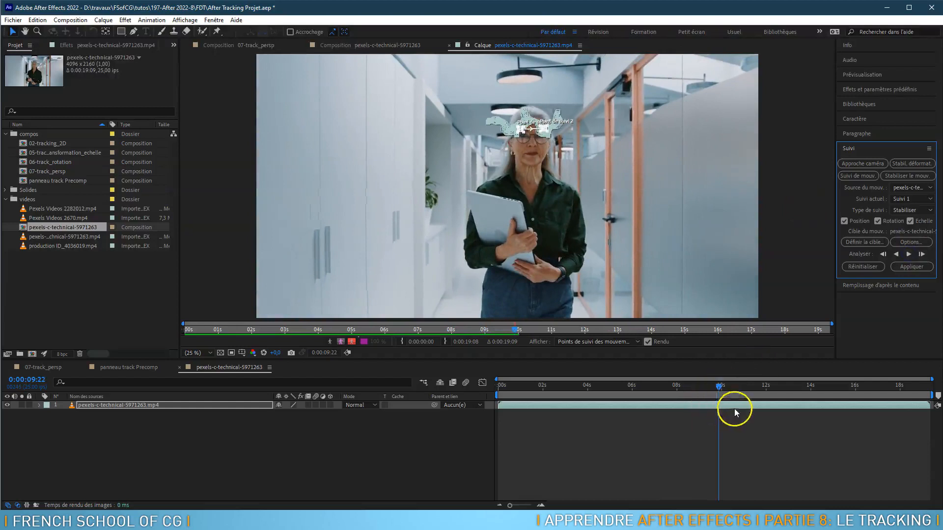
End the work area at 0:00:08:11 and trim the composition to the work area.
left_click_drag(718, 386, 686, 388)
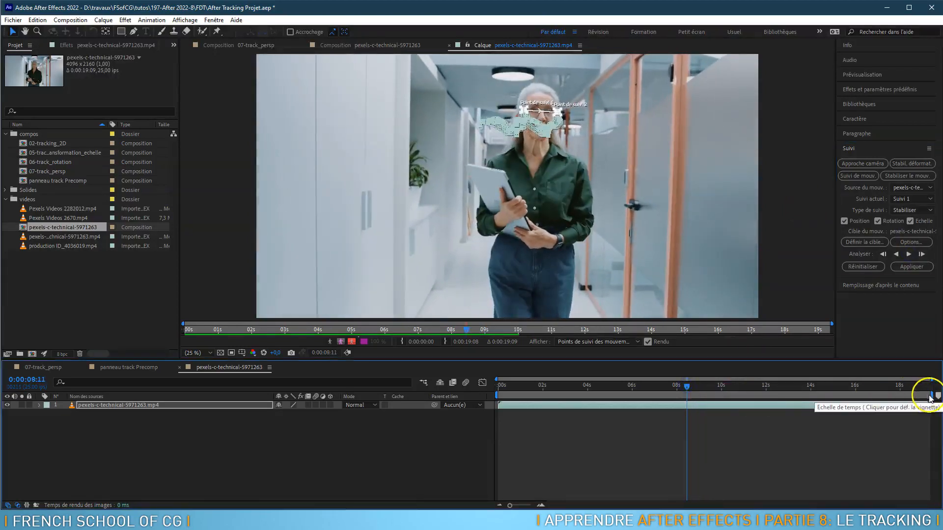
left_click_drag(930, 397, 688, 397)
left_click(68, 21)
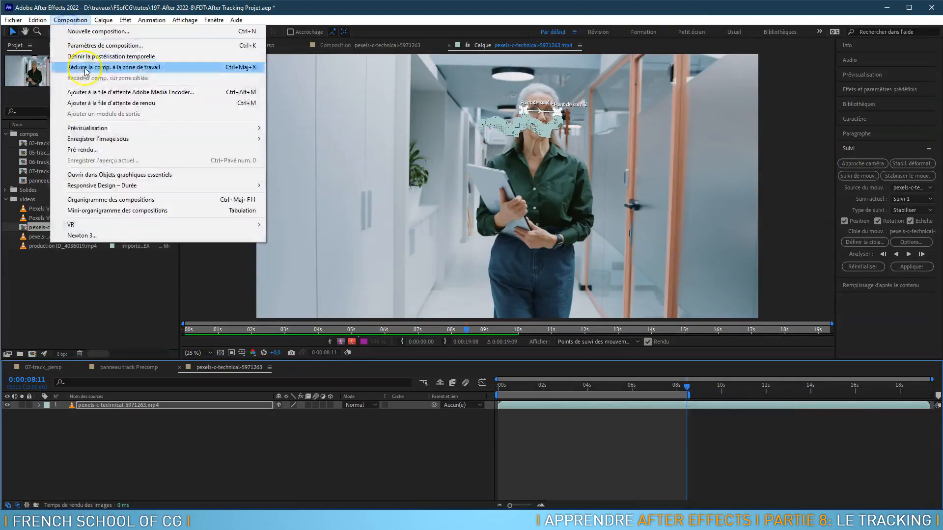
left_click(86, 68)
From the first frame, apply the stabilization to the X and Y dimensions, then preview the footage and inspect the frame at 0:00:04:11.
left_click_drag(529, 385, 478, 390)
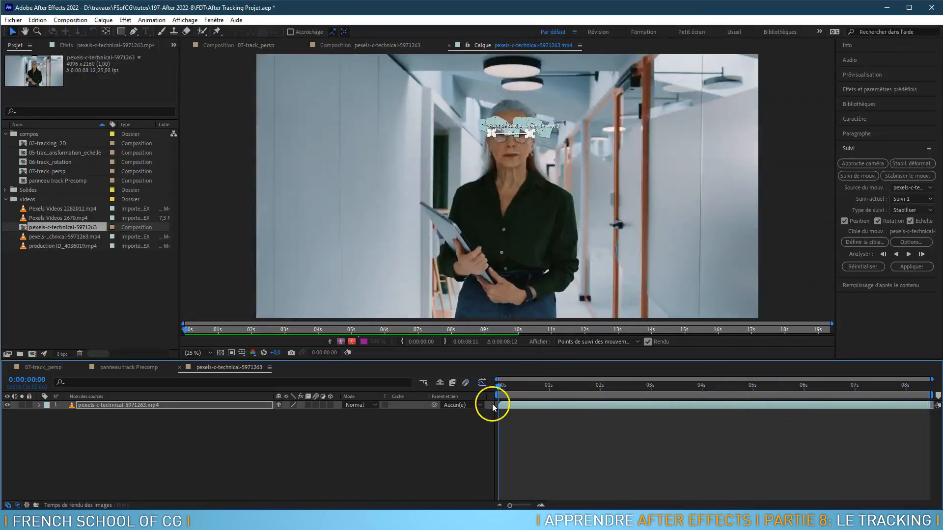
left_click(912, 268)
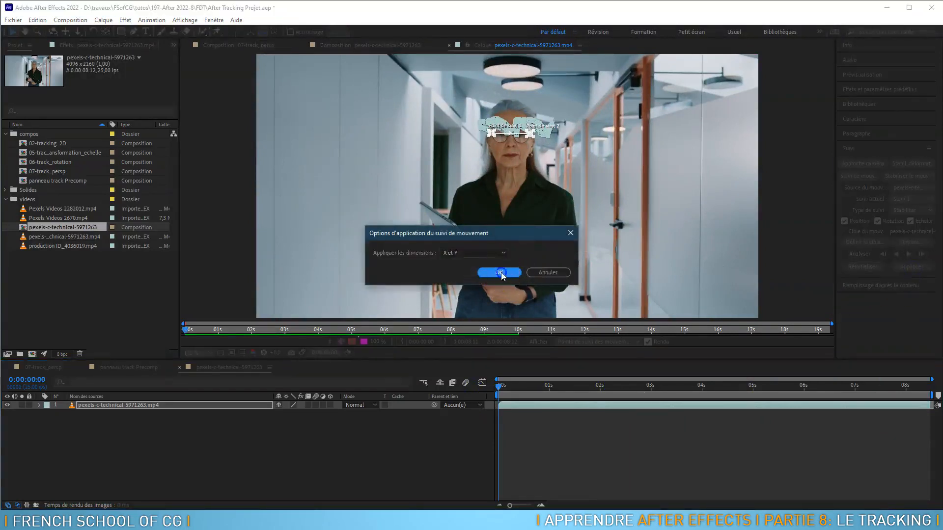
left_click(501, 272)
scroll(119, 419, "up", 2)
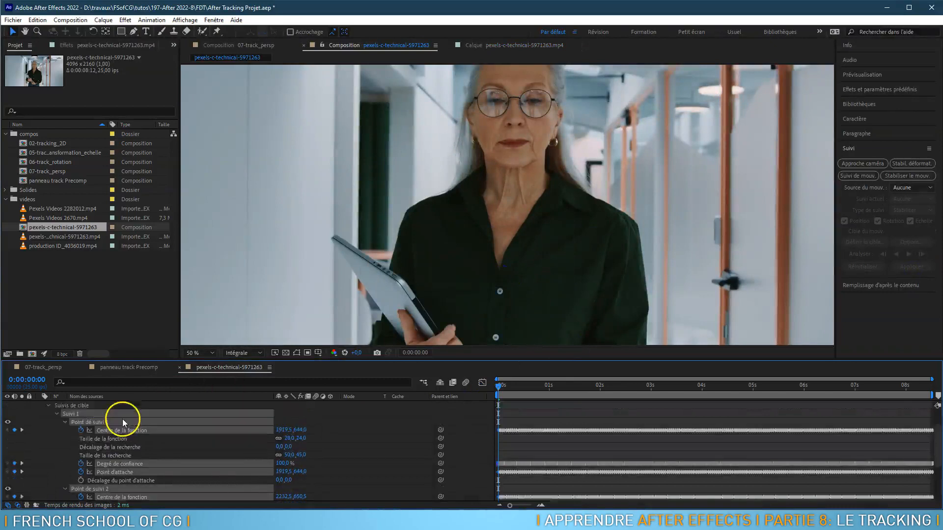
left_click(40, 405)
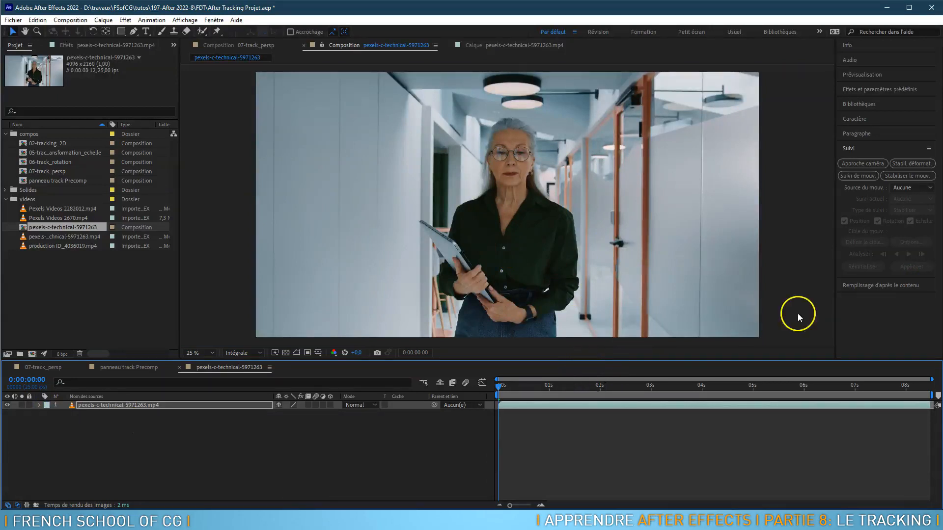
key("space")
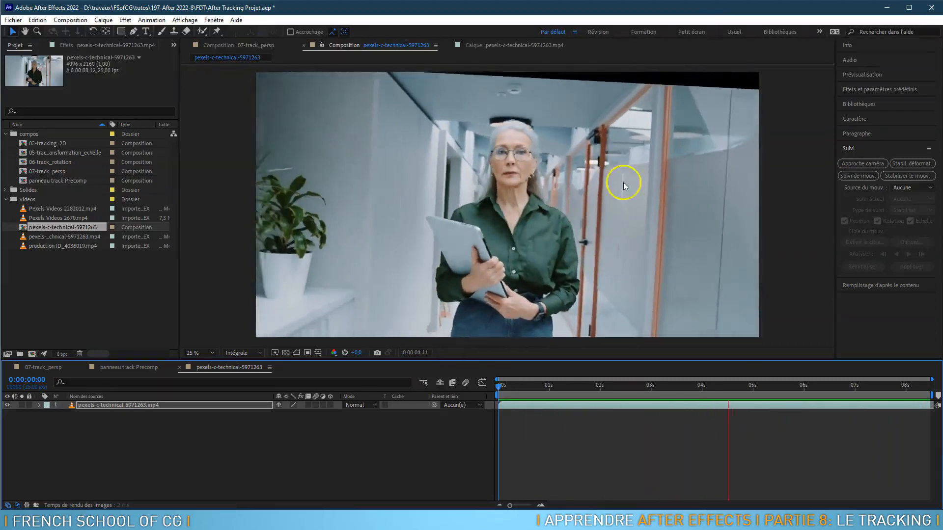
left_click(724, 387)
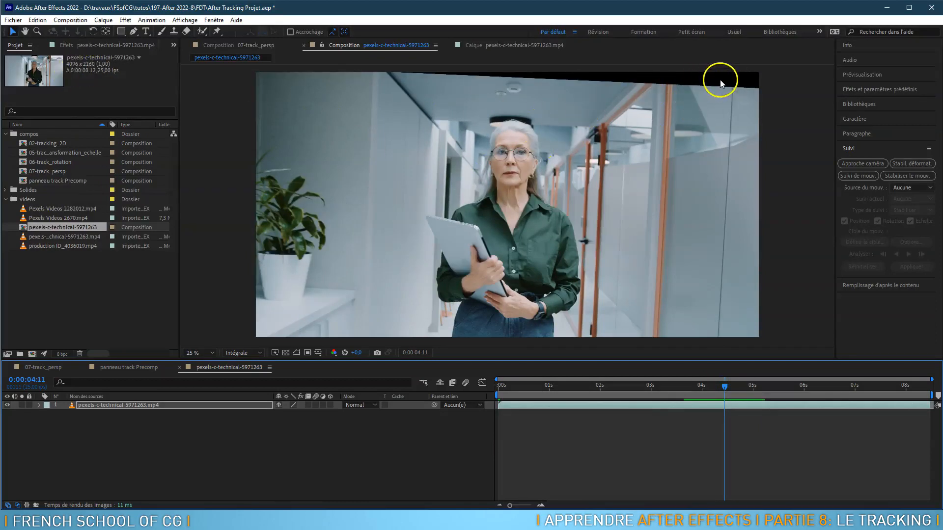
Change the composition's settings to the HDTV 1080 25 preset.
left_click(71, 21)
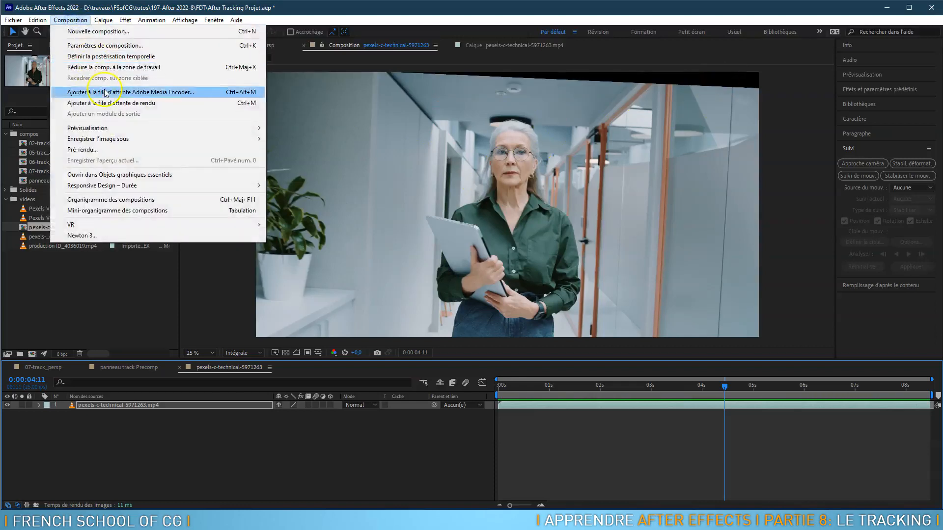
left_click(111, 46)
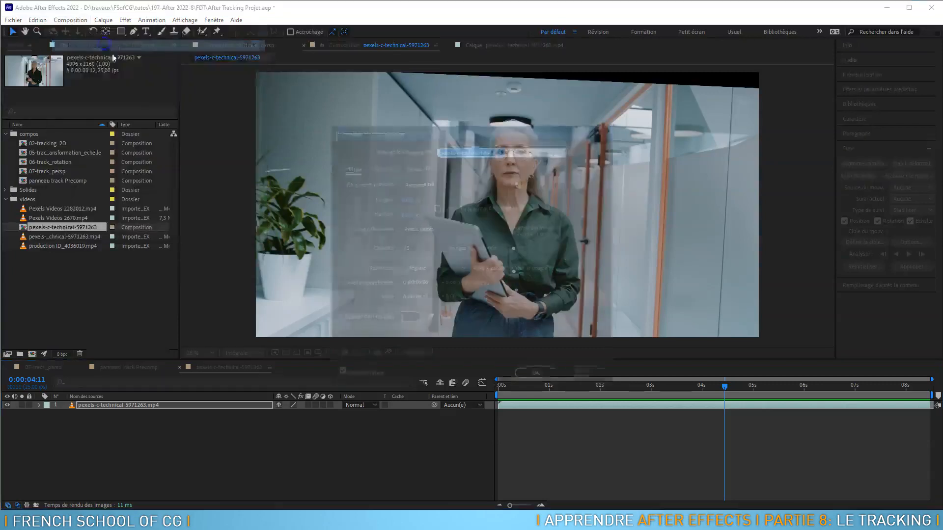
left_click(443, 185)
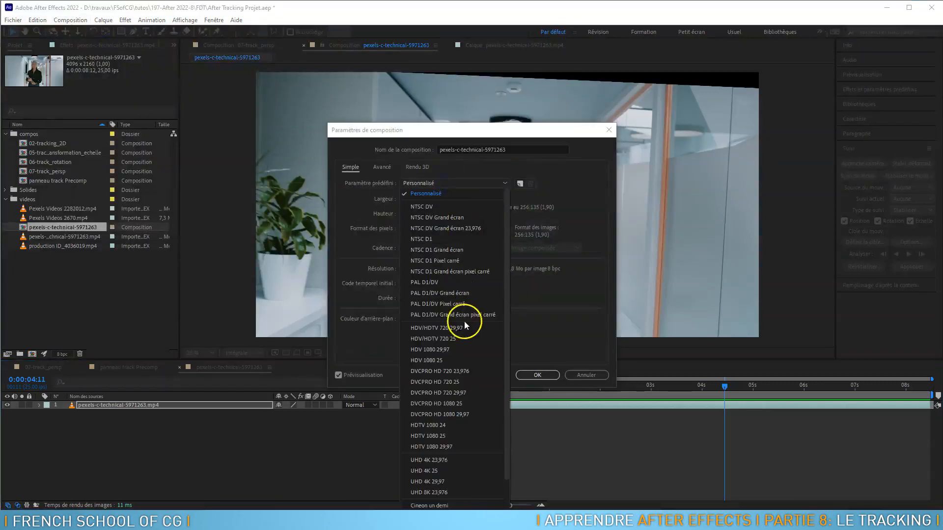
left_click(447, 435)
left_click(537, 375)
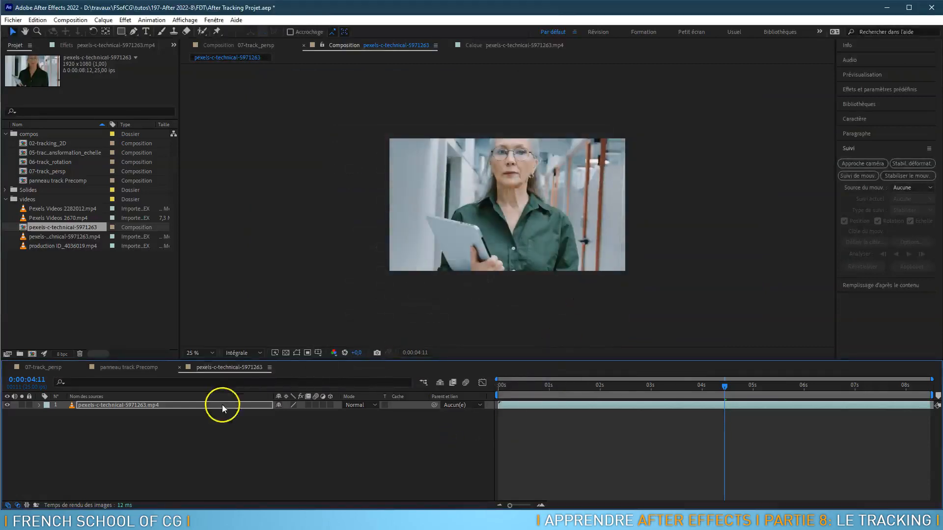
Reveal the keyframed properties of the pexels-c-technical-5971263.mp4 layer and collapse its Suivi 1 tracker group.
left_click(162, 407)
key("p")
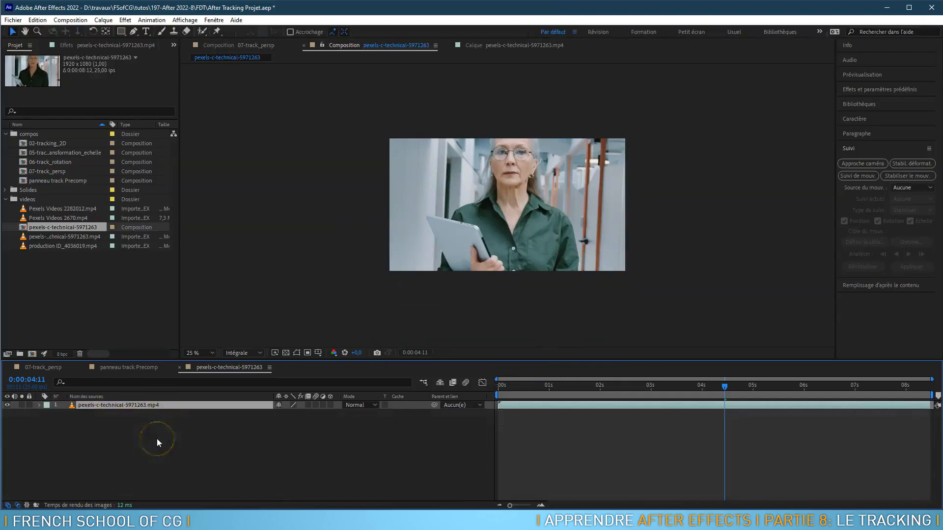
key("u")
left_click(72, 426)
left_click(56, 422)
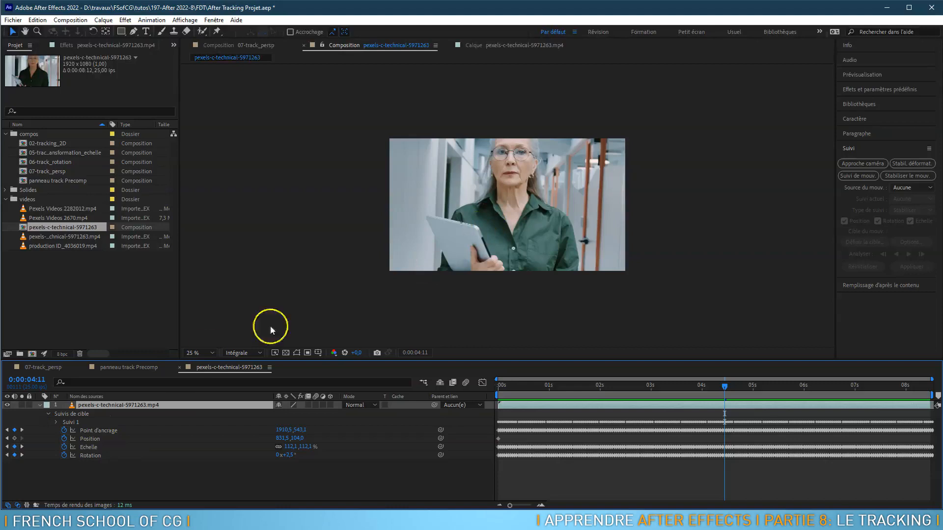
Create a null object and parent the pexels-c-technical-5971263.mp4 layer to it.
left_click(103, 21)
mouse_move(120, 30)
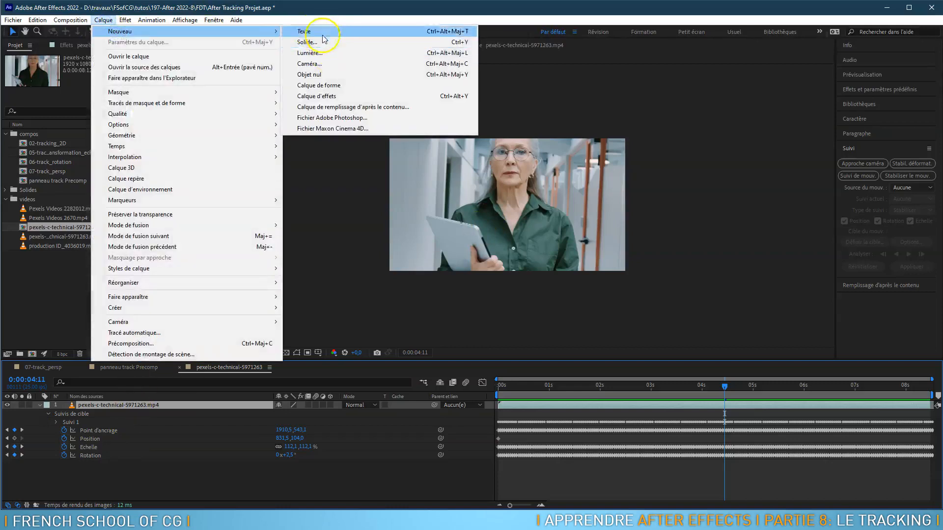
left_click(330, 75)
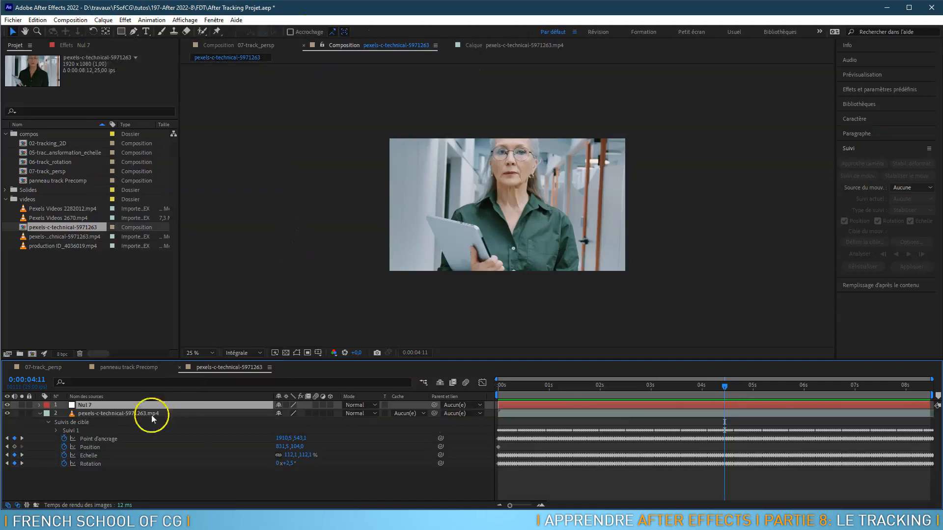
left_click(130, 413)
left_click_drag(434, 413, 91, 407)
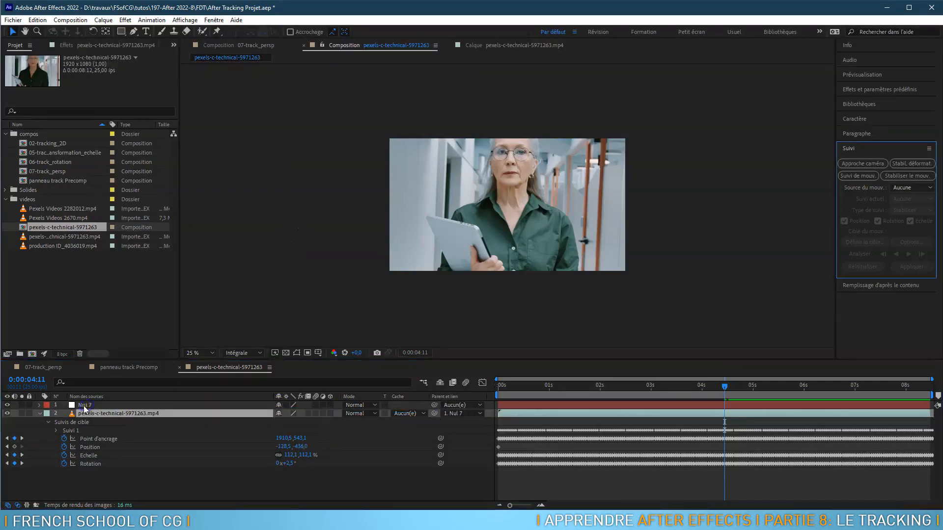
Display layer outlines in the viewer and set the null's position to 950, 753 to reframe the woman.
left_click(297, 352)
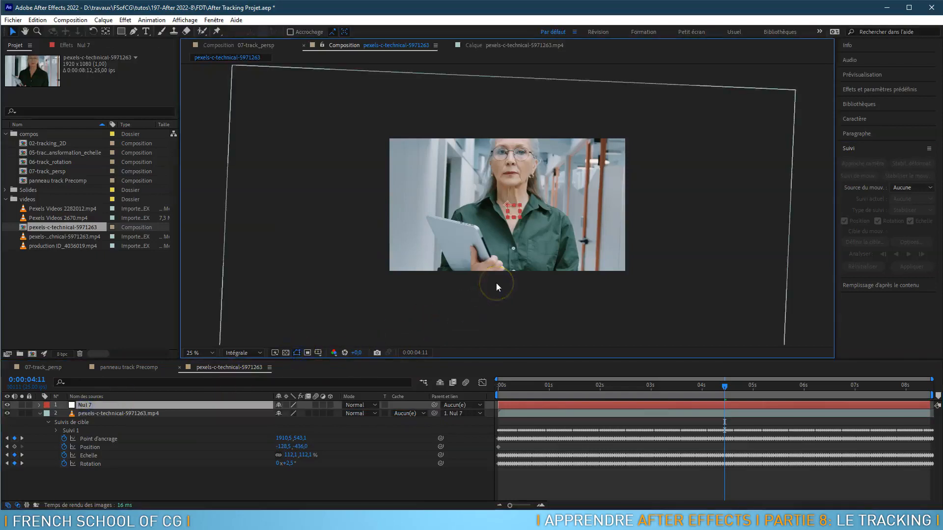
key("p")
left_click_drag(282, 413, 436, 429)
Return to the first frame and play a preview of the reframed, stabilized footage.
left_click_drag(672, 388, 499, 385)
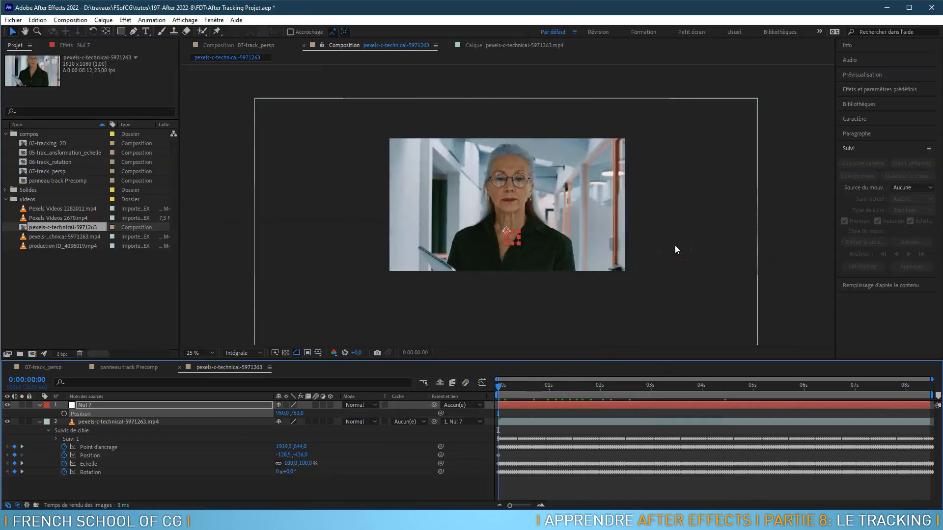
left_click_drag(522, 384, 497, 386)
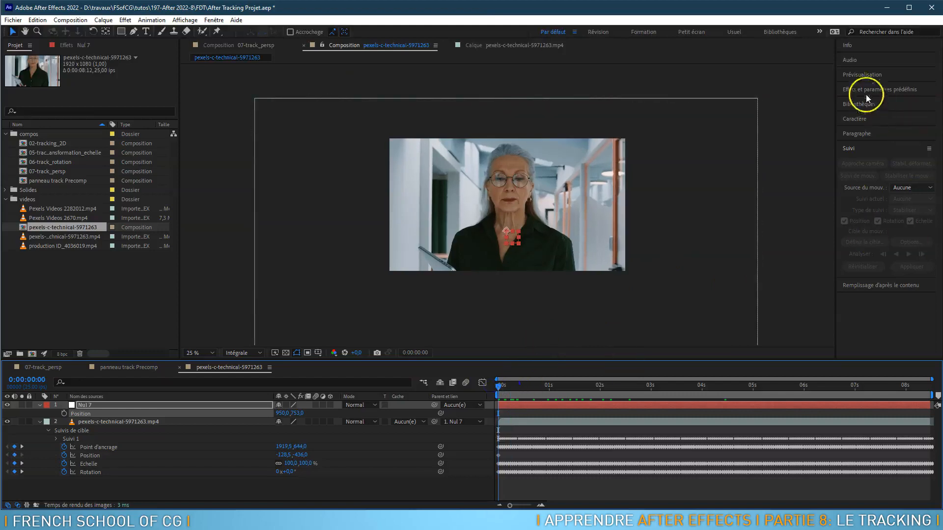
left_click(863, 75)
left_click(885, 88)
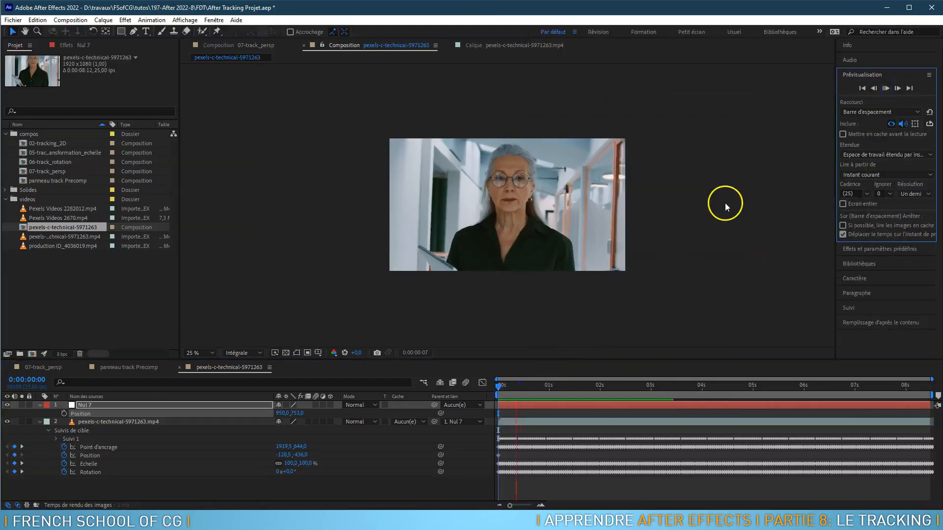